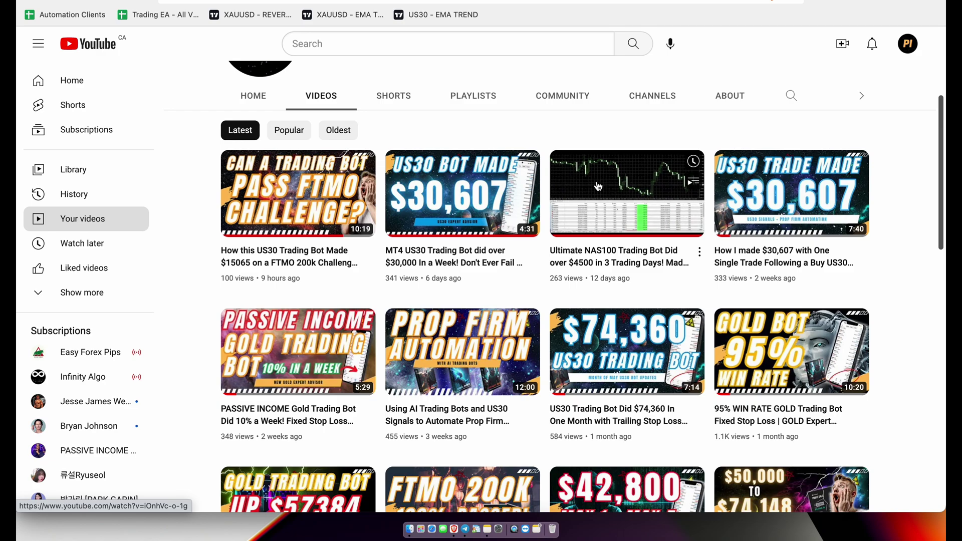
{"action": "scroll", "coordinate": [598, 186], "scroll_direction": "down", "scroll_amount": 1}
{"action": "scroll", "coordinate": [598, 186], "scroll_direction": "down", "scroll_amount": 1}
{"action": "scroll", "coordinate": [598, 186], "scroll_direction": "down", "scroll_amount": 1}
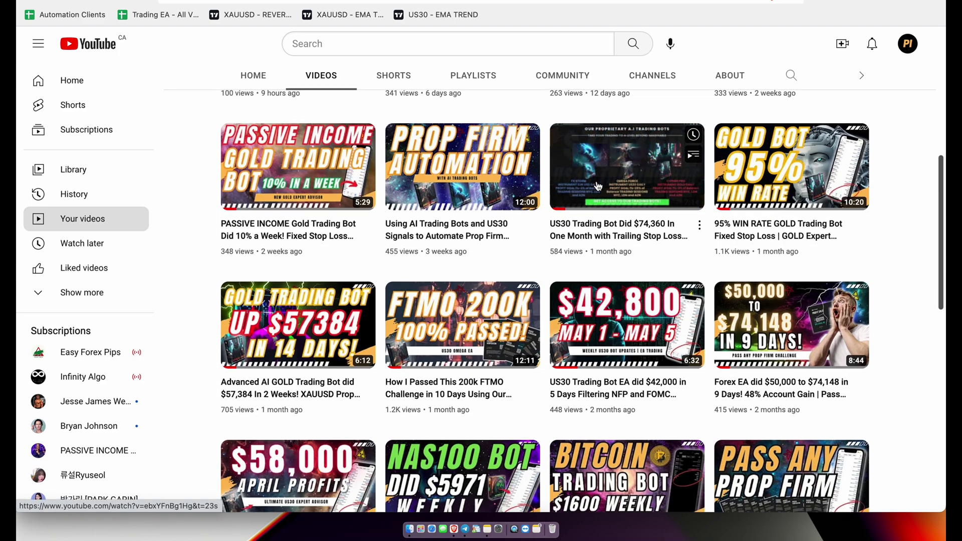
{"action": "scroll", "coordinate": [598, 185], "scroll_direction": "down", "scroll_amount": 1}
{"action": "scroll", "coordinate": [647, 184], "scroll_direction": "down", "scroll_amount": 2}
{"action": "scroll", "coordinate": [696, 184], "scroll_direction": "down", "scroll_amount": 2}
{"action": "scroll", "coordinate": [695, 184], "scroll_direction": "down", "scroll_amount": 1}
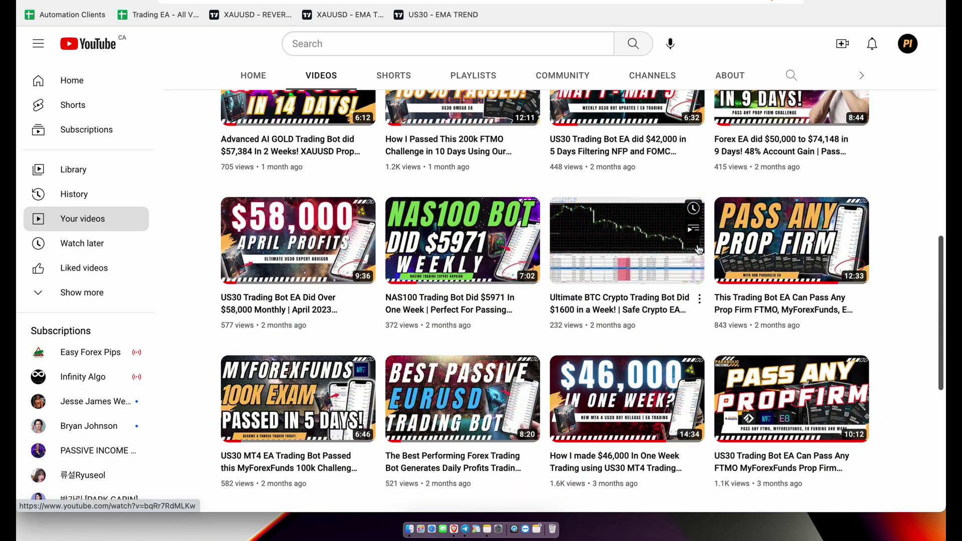
{"action": "mouse_move", "coordinate": [627, 240]}
{"action": "scroll", "coordinate": [789, 218], "scroll_direction": "down", "scroll_amount": 2}
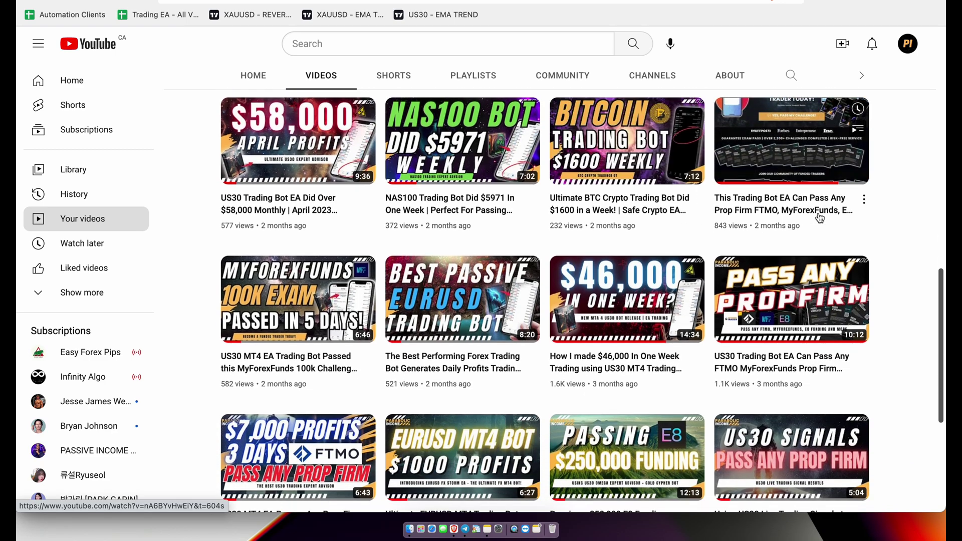
{"action": "scroll", "coordinate": [819, 217], "scroll_direction": "down", "scroll_amount": 4}
{"action": "scroll", "coordinate": [820, 217], "scroll_direction": "down", "scroll_amount": 2}
{"action": "scroll", "coordinate": [820, 217], "scroll_direction": "up", "scroll_amount": 10}
{"action": "scroll", "coordinate": [819, 217], "scroll_direction": "up", "scroll_amount": 4}
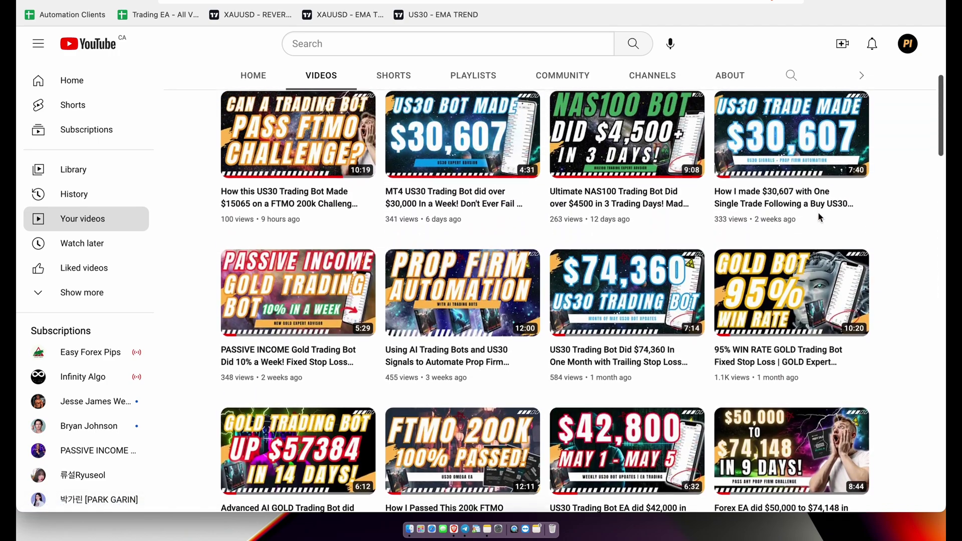
{"action": "scroll", "coordinate": [872, 215], "scroll_direction": "up", "scroll_amount": 3}
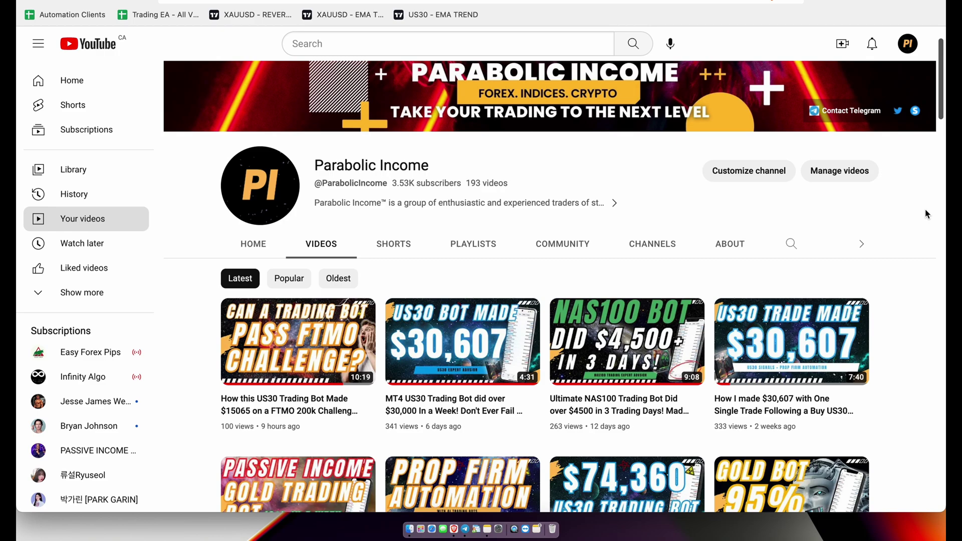
{"action": "scroll", "coordinate": [893, 198], "scroll_direction": "down", "scroll_amount": 4}
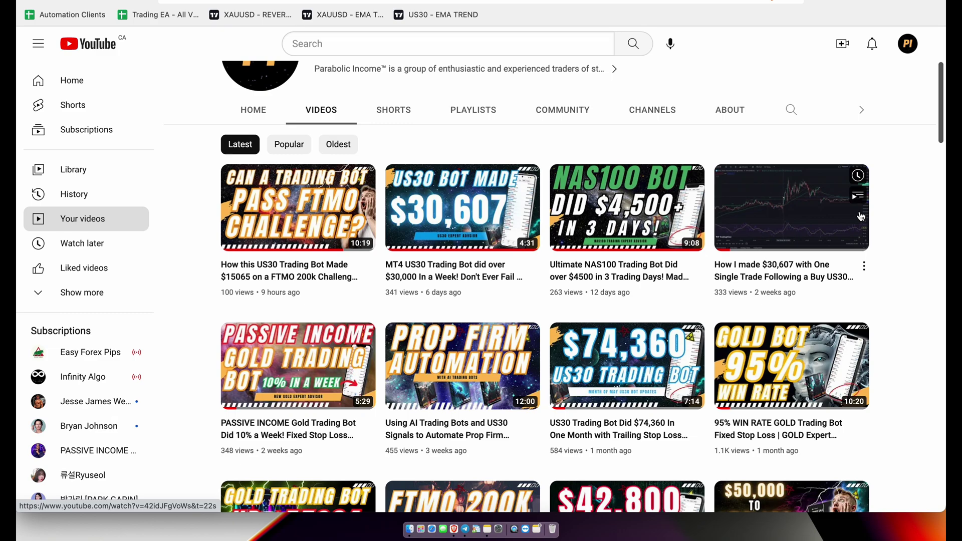
{"action": "scroll", "coordinate": [861, 216], "scroll_direction": "up", "scroll_amount": 5}
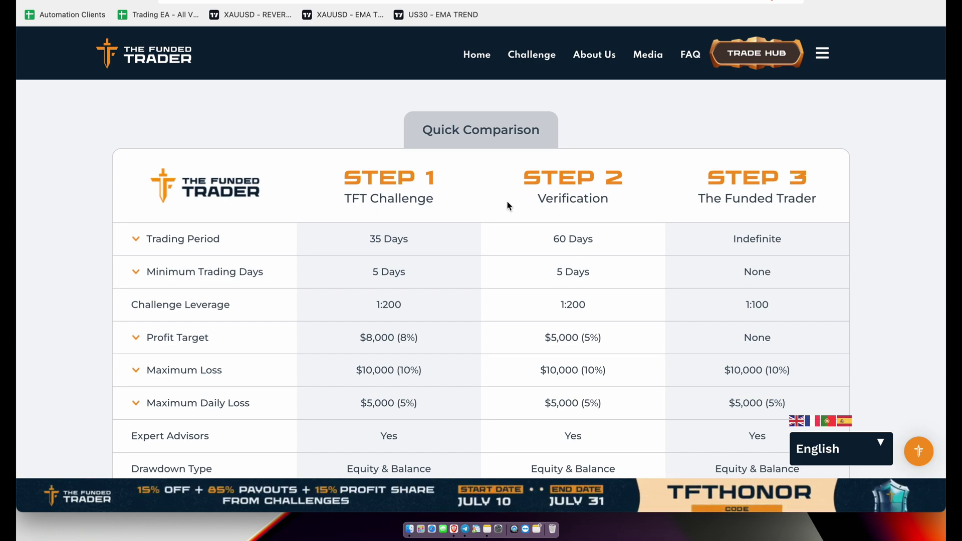
{"action": "scroll", "coordinate": [330, 213], "scroll_direction": "down", "scroll_amount": 1}
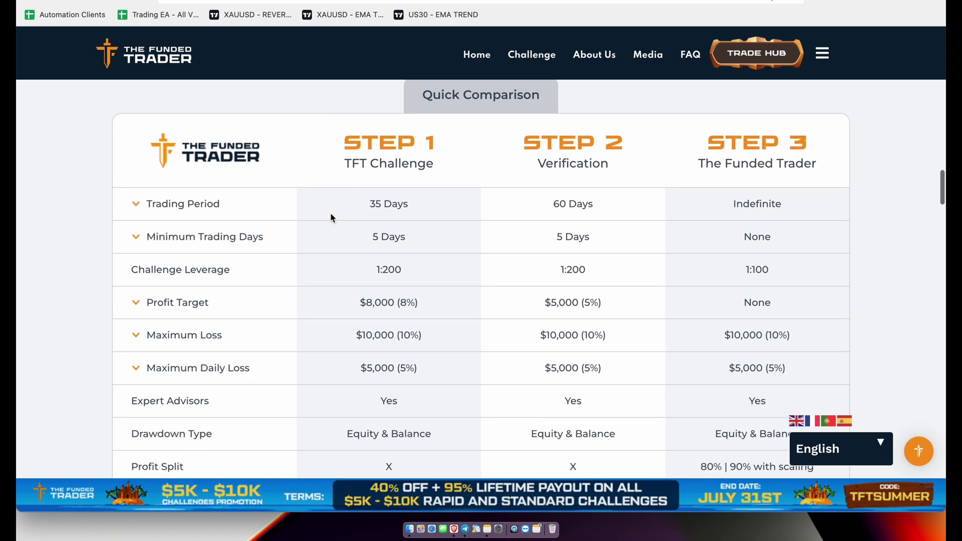
{"action": "scroll", "coordinate": [244, 156], "scroll_direction": "down", "scroll_amount": 2}
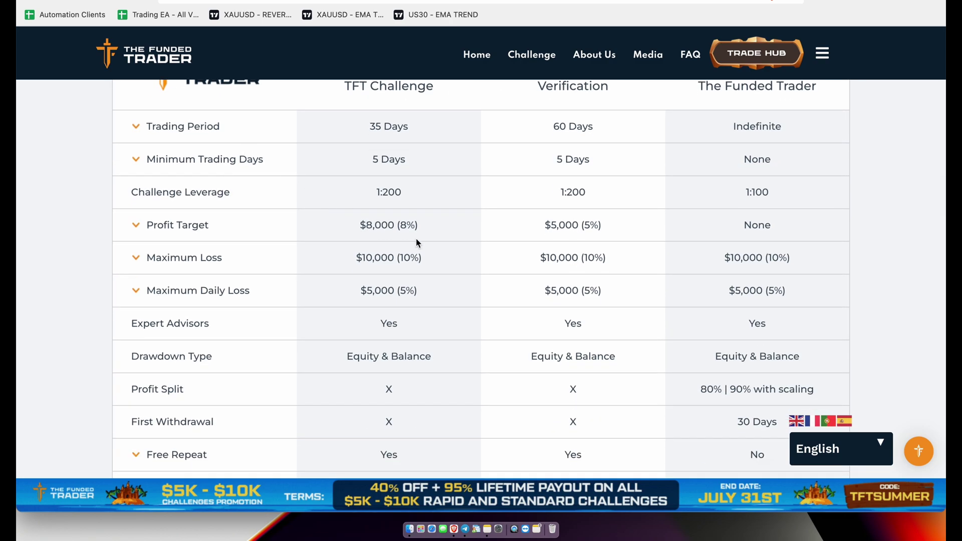
{"action": "scroll", "coordinate": [416, 242], "scroll_direction": "up", "scroll_amount": 5}
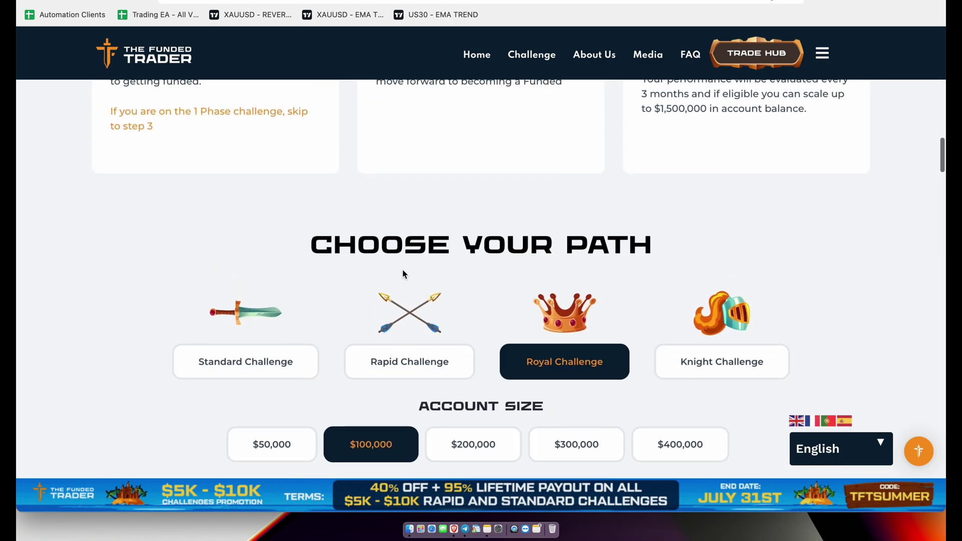
{"action": "scroll", "coordinate": [339, 297], "scroll_direction": "down", "scroll_amount": 2}
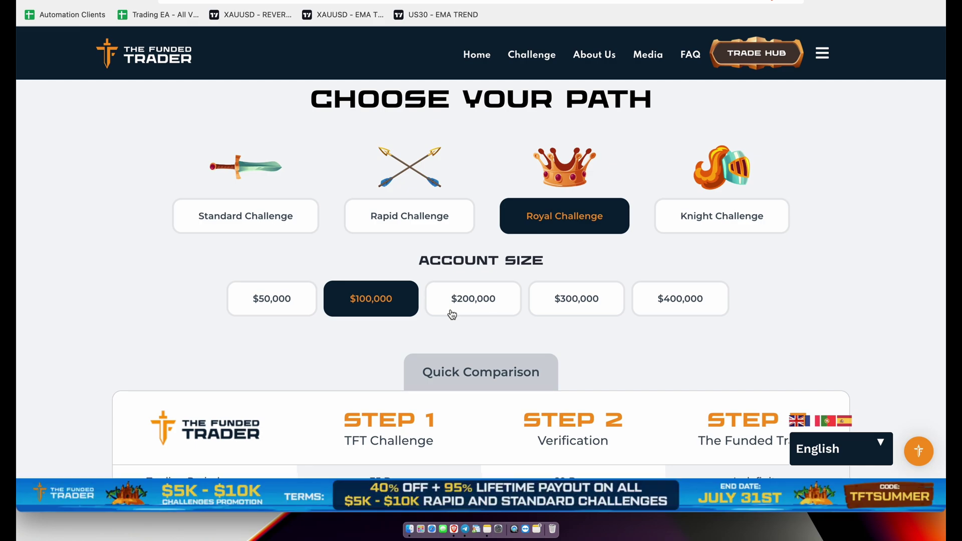
{"action": "scroll", "coordinate": [775, 300], "scroll_direction": "down", "scroll_amount": 3}
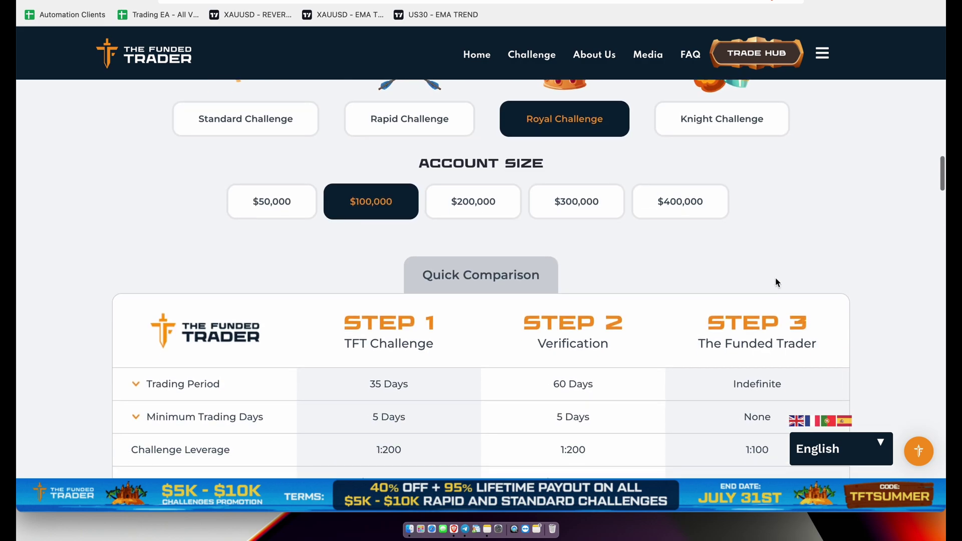
{"action": "scroll", "coordinate": [777, 272], "scroll_direction": "down", "scroll_amount": 3}
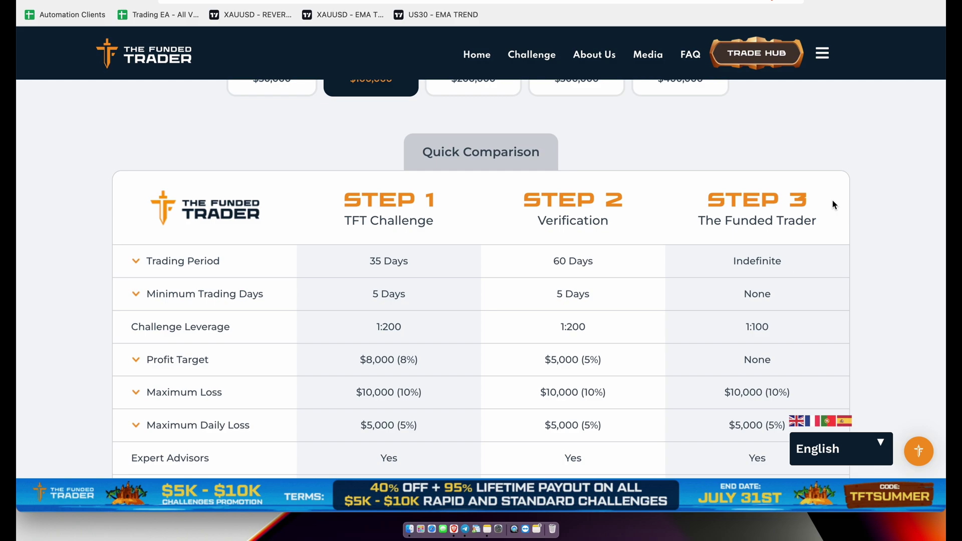
{"action": "scroll", "coordinate": [832, 205], "scroll_direction": "down", "scroll_amount": 3}
{"action": "scroll", "coordinate": [831, 204], "scroll_direction": "down", "scroll_amount": 1}
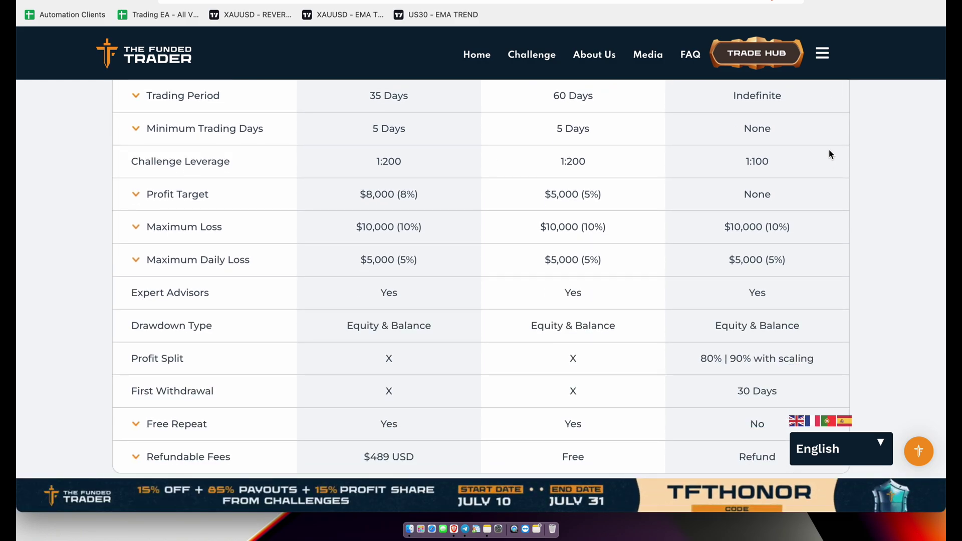
{"action": "scroll", "coordinate": [831, 154], "scroll_direction": "up", "scroll_amount": 1}
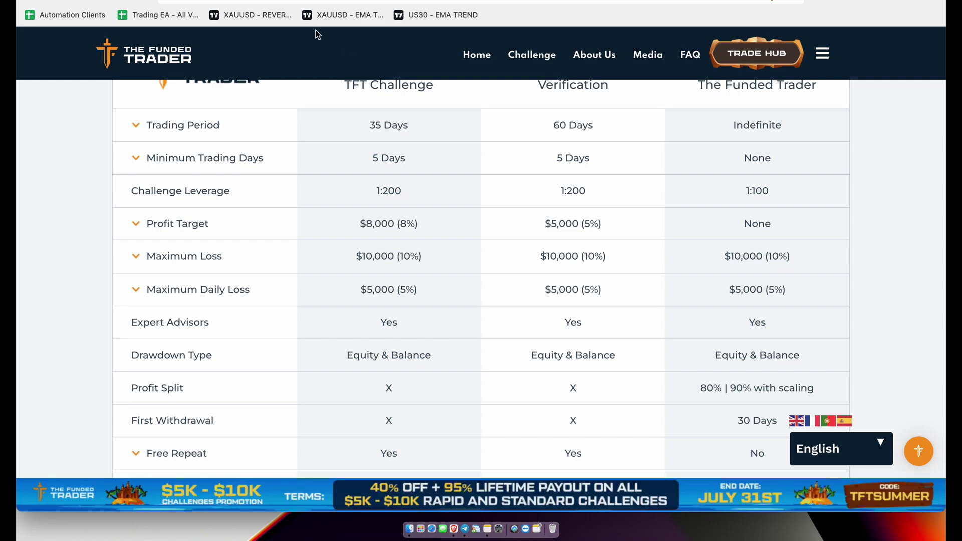
Show the 100k TheFundedTrader Phase 2 account page: 3.31% growth, 103,313.06 USD balance.
{"action": "left_click", "coordinate": [219, 0]}
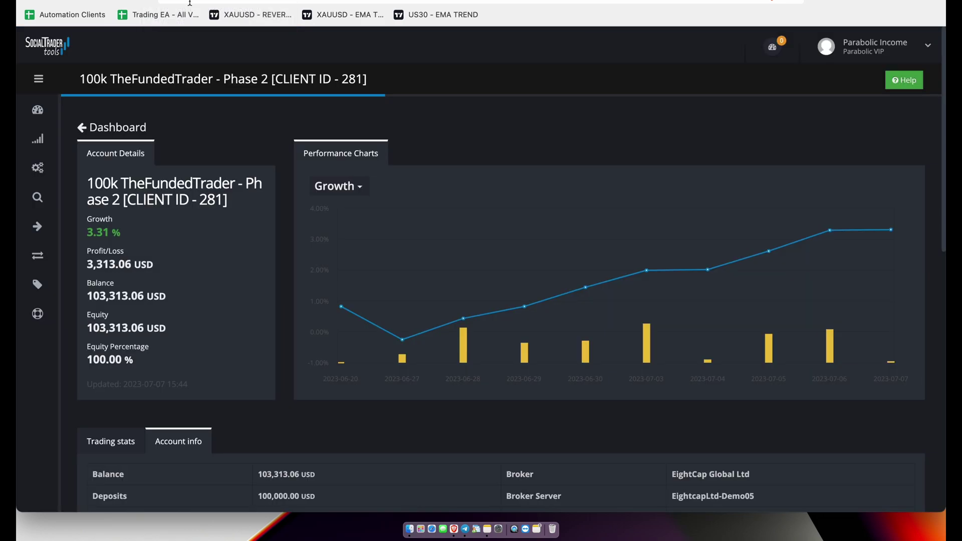
{"action": "scroll", "coordinate": [277, 185], "scroll_direction": "down", "scroll_amount": 1}
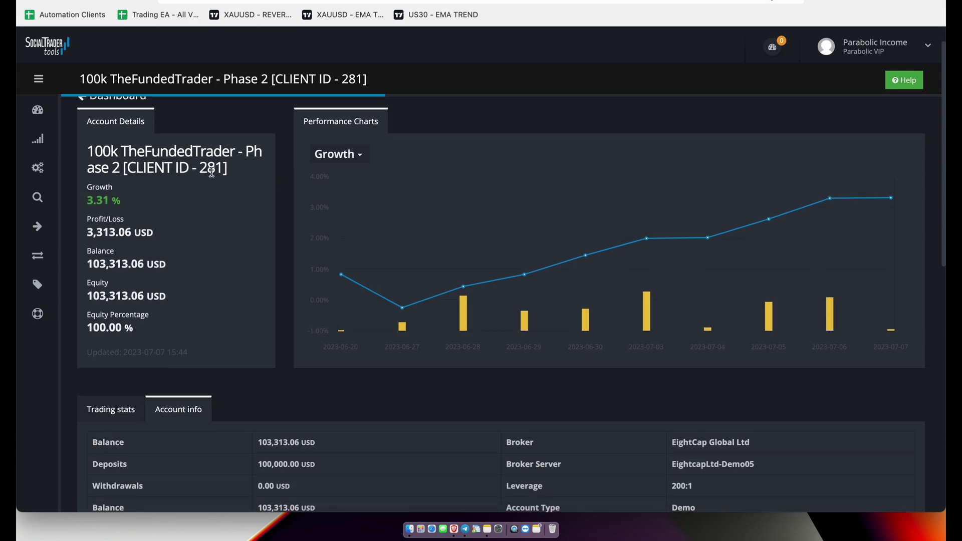
{"action": "scroll", "coordinate": [462, 273], "scroll_direction": "down", "scroll_amount": 3}
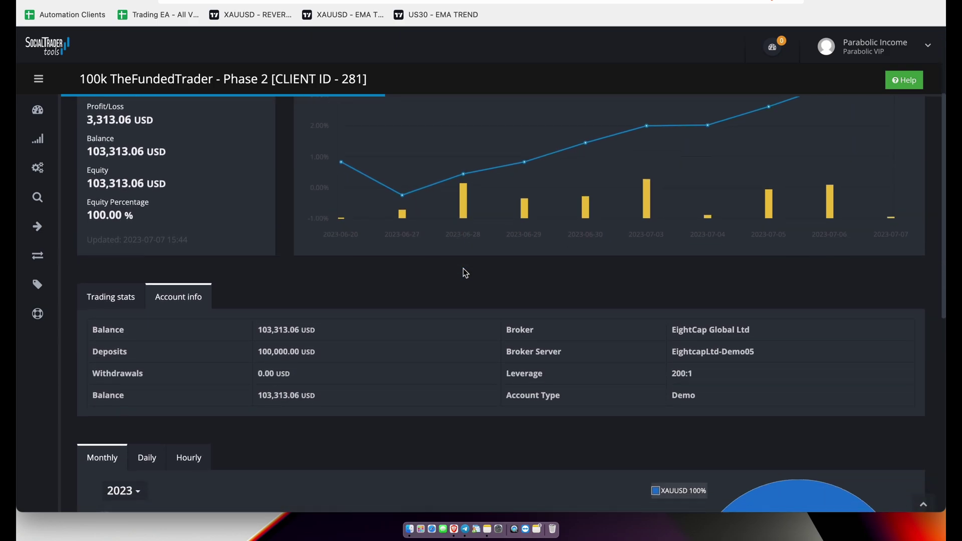
{"action": "scroll", "coordinate": [461, 273], "scroll_direction": "up", "scroll_amount": 3}
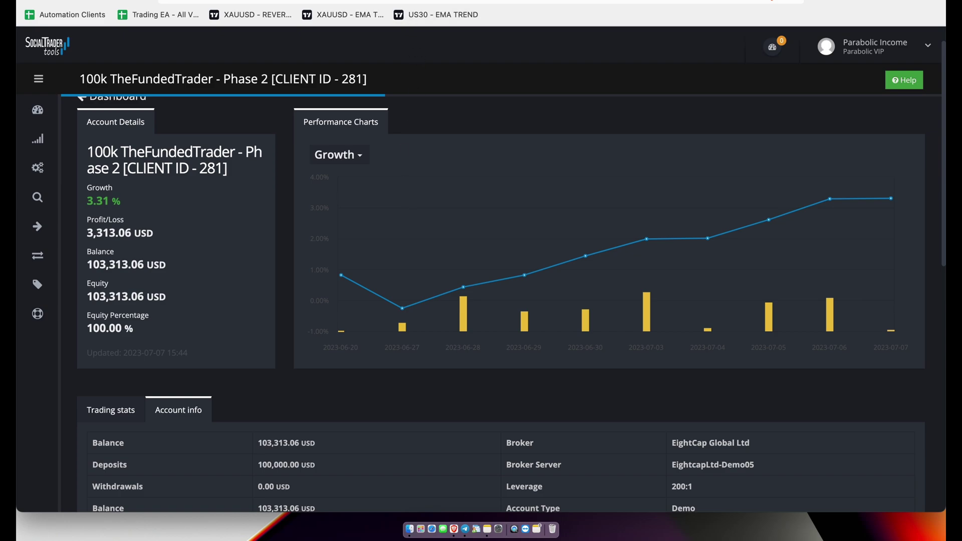
Return to the accounts dashboard to begin the US30 Omega copier.
{"action": "key", "text": "alt+Left"}
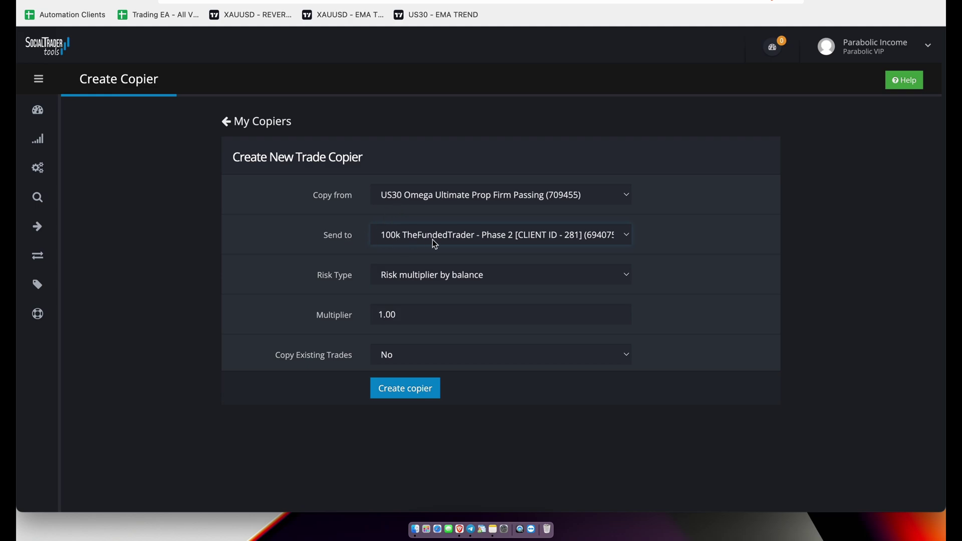
Change Risk Type to Fixed lot with lot size 20, then submit and accept the terms.
{"action": "left_click", "coordinate": [433, 278]}
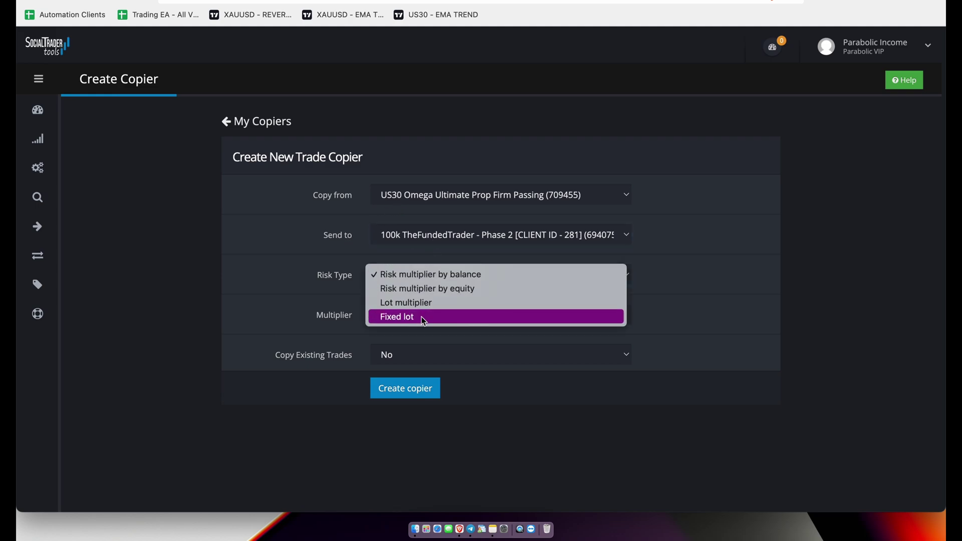
{"action": "left_click", "coordinate": [409, 317]}
{"action": "left_click_drag", "start_coordinate": [406, 315], "coordinate": [318, 316]}
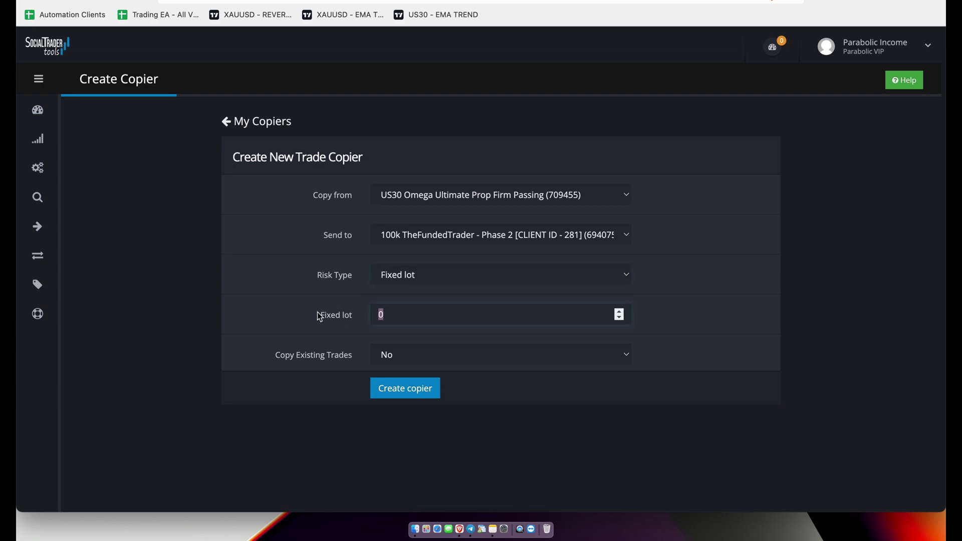
{"action": "type", "text": "20"}
{"action": "left_click", "coordinate": [423, 388]}
{"action": "left_click", "coordinate": [408, 296]}
Confirm the new copier, search the copiers for 'THE' and open US30 Omega's settings.
{"action": "left_click", "coordinate": [605, 335]}
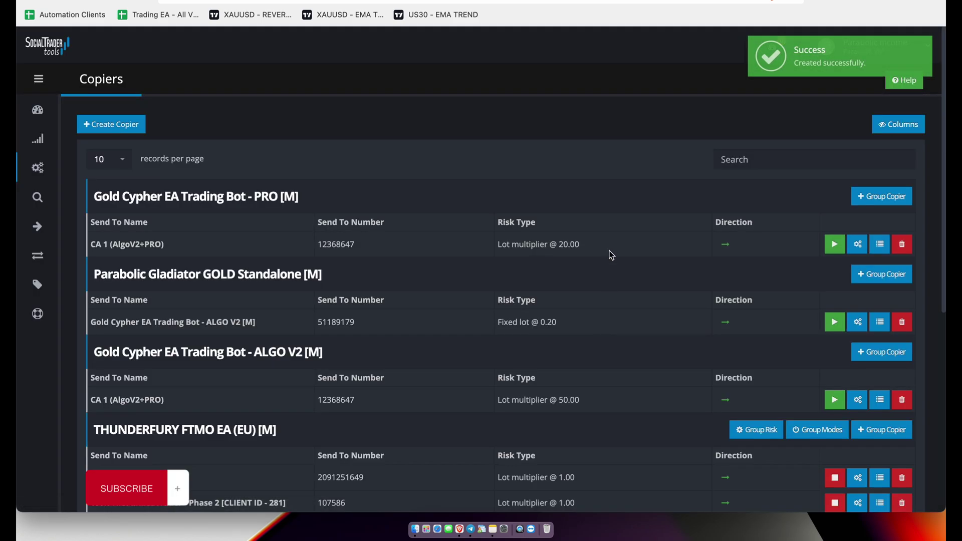
{"action": "type", "text": "thefun"}
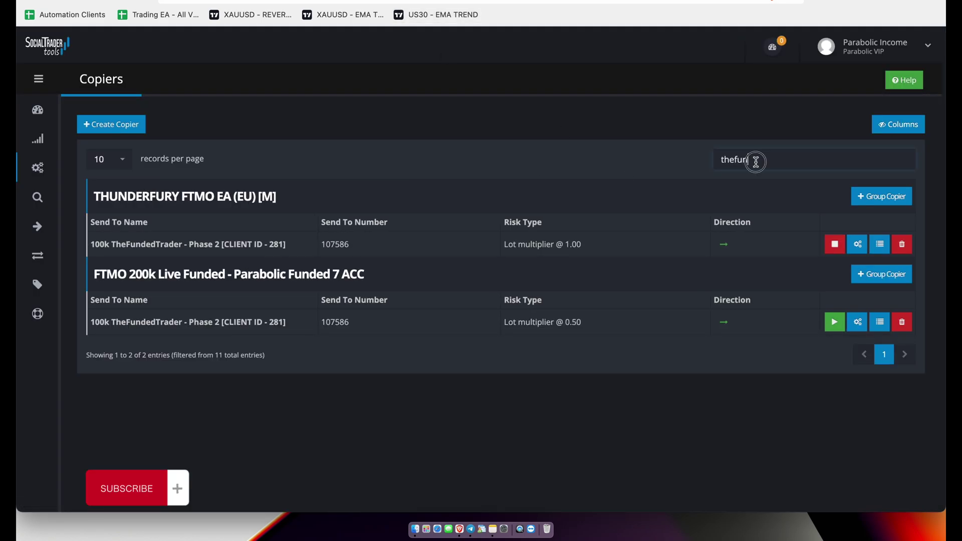
{"action": "left_click", "coordinate": [68, 2]}
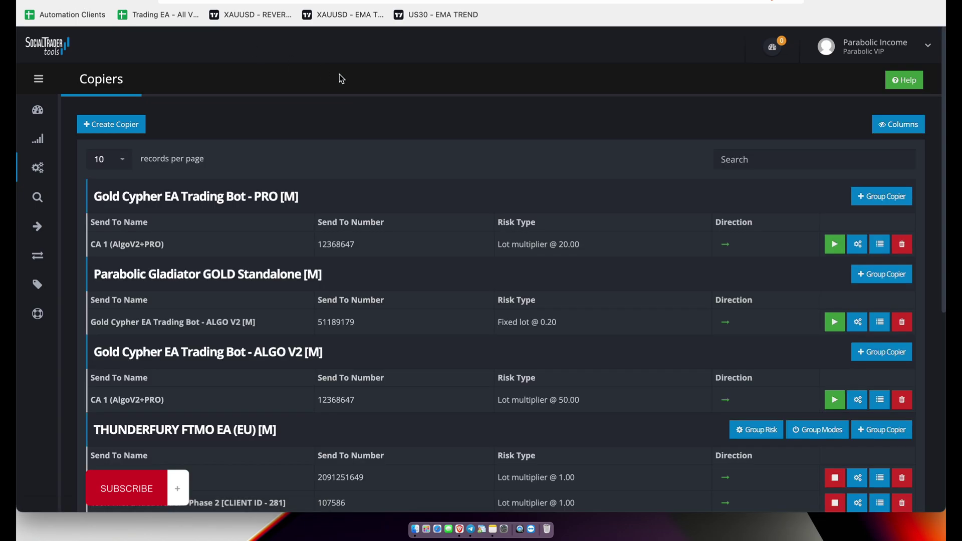
{"action": "left_click", "coordinate": [755, 159]}
{"action": "type", "text": "THE"}
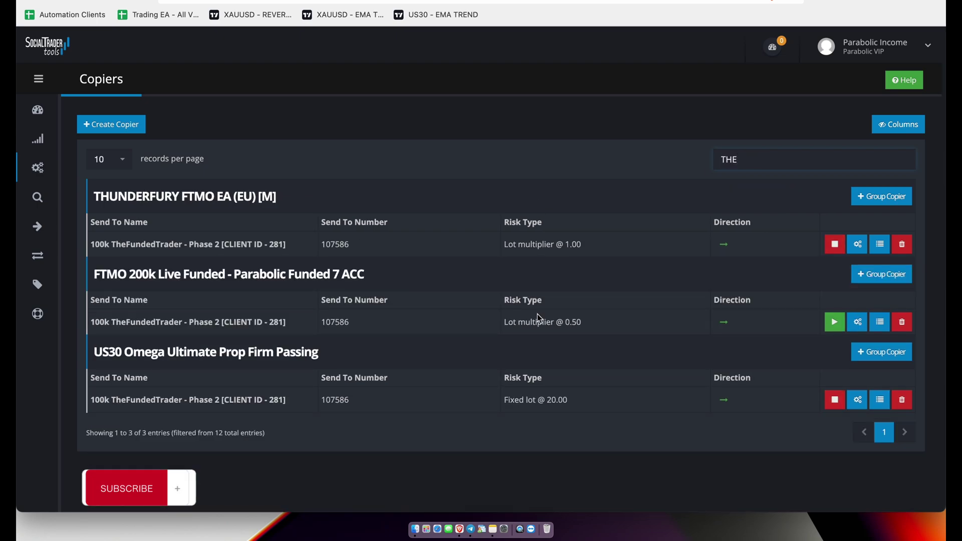
{"action": "left_click", "coordinate": [858, 399]}
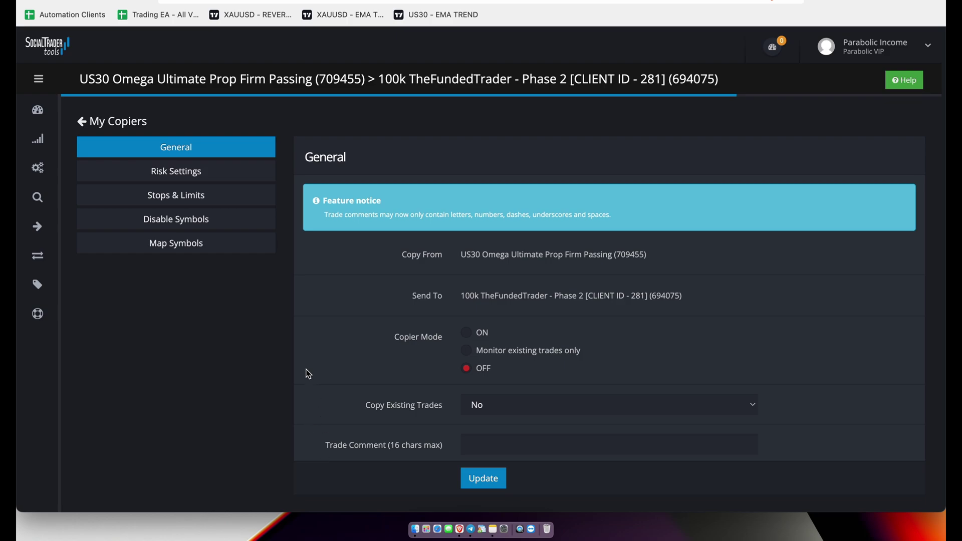
Enter Slippage 1000 and Max Lot 100, set Force Min Lot to Yes, and update.
{"action": "left_click", "coordinate": [206, 179]}
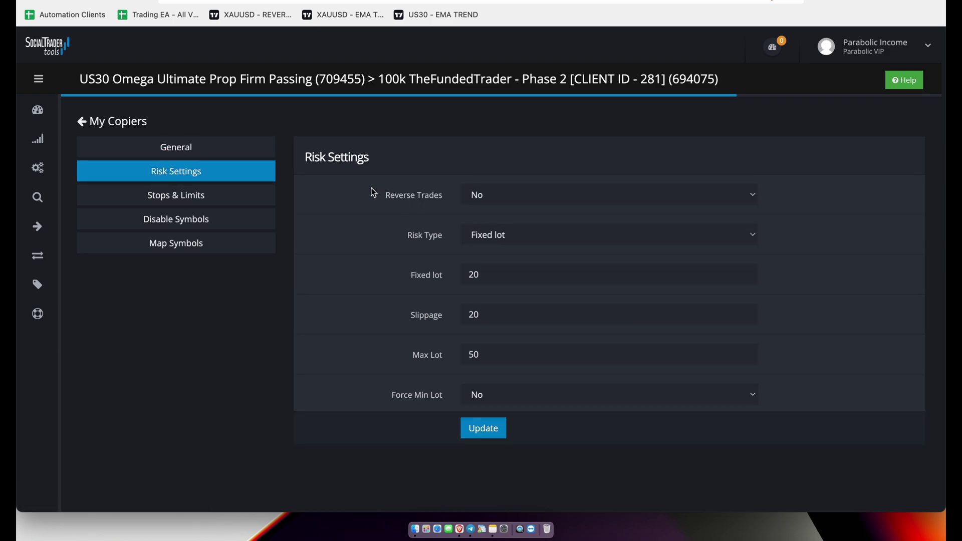
{"action": "left_click_drag", "start_coordinate": [489, 321], "coordinate": [395, 314]}
{"action": "type", "text": "1000"}
{"action": "left_click", "coordinate": [483, 354]}
{"action": "key", "text": "BackSpace"}
{"action": "key", "text": "BackSpace"}
{"action": "type", "text": "100"}
{"action": "left_click", "coordinate": [477, 395]}
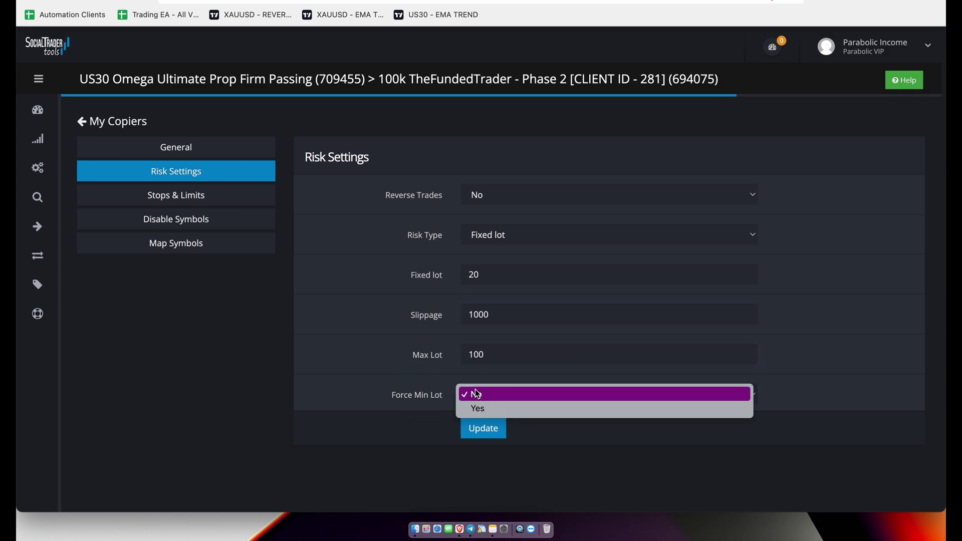
{"action": "left_click", "coordinate": [488, 407]}
{"action": "left_click", "coordinate": [489, 430]}
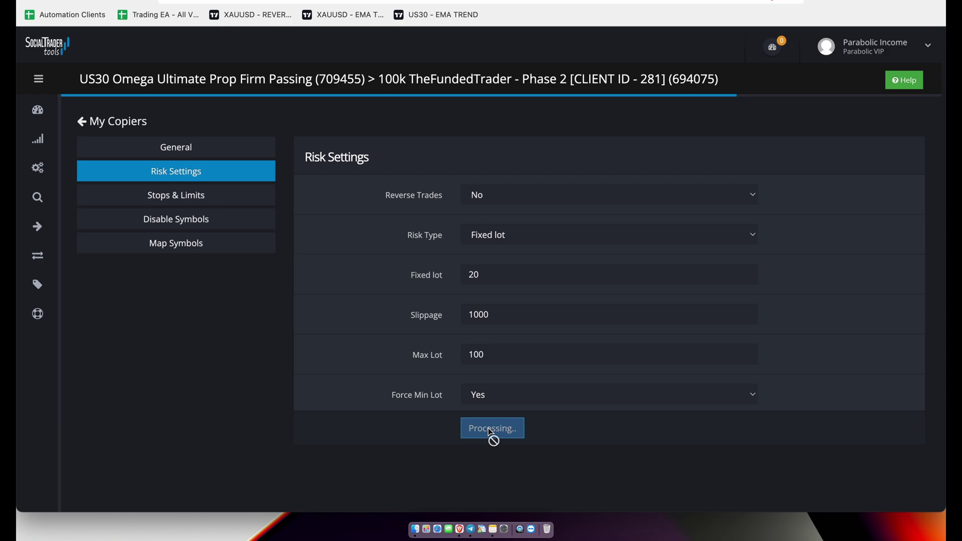
Set Copy Pending Orders, Copy Stop Loss and Copy Take Profit to Yes, and update.
{"action": "left_click", "coordinate": [175, 195]}
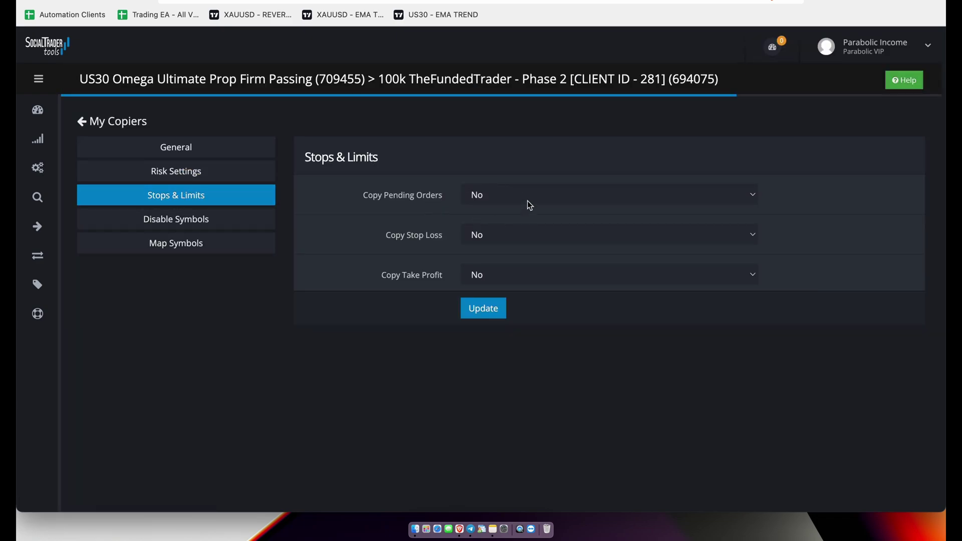
{"action": "left_click", "coordinate": [499, 194]}
{"action": "left_click", "coordinate": [494, 180]}
{"action": "left_click", "coordinate": [493, 238]}
{"action": "left_click", "coordinate": [496, 274]}
{"action": "left_click", "coordinate": [492, 258]}
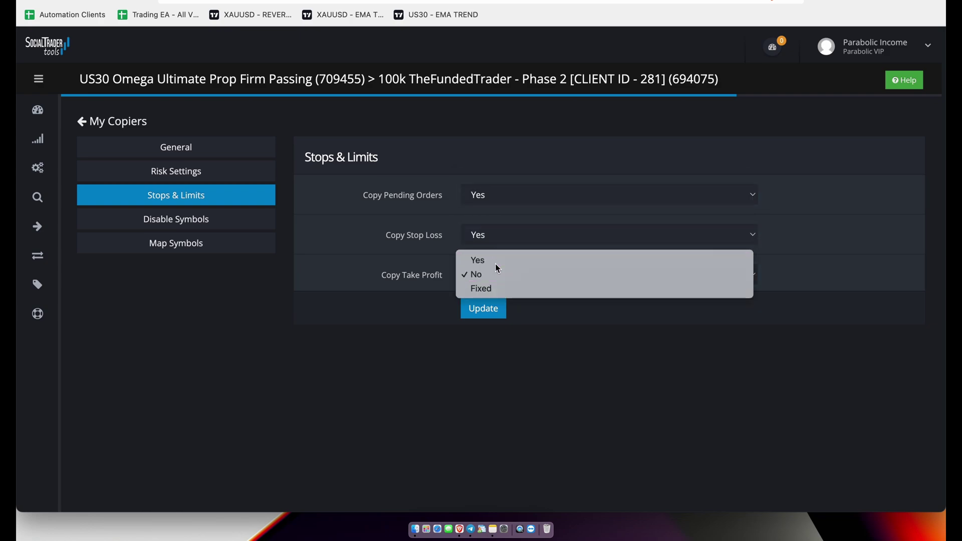
{"action": "left_click", "coordinate": [490, 310]}
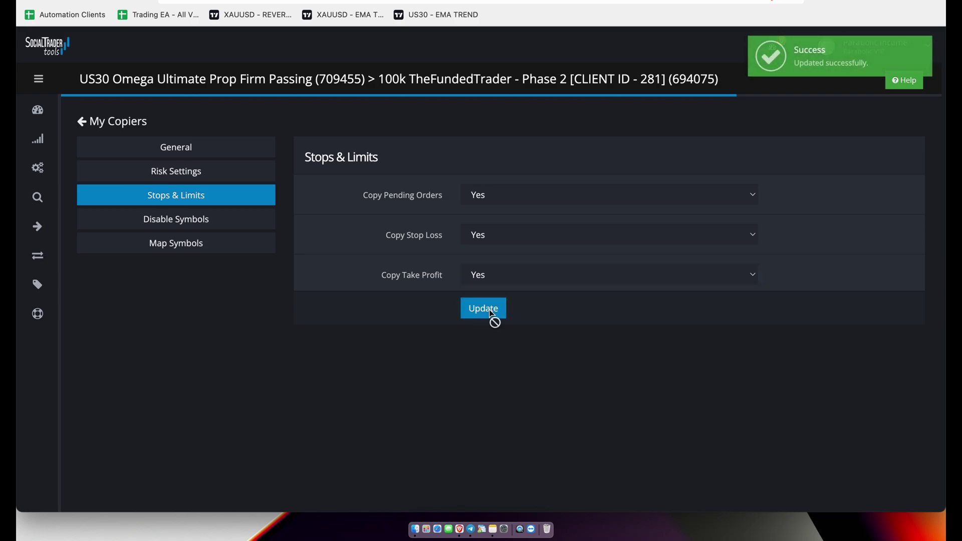
Filter My Copiers by 'THE', then switch to The Funded Trader comparison table.
{"action": "left_click", "coordinate": [81, 121]}
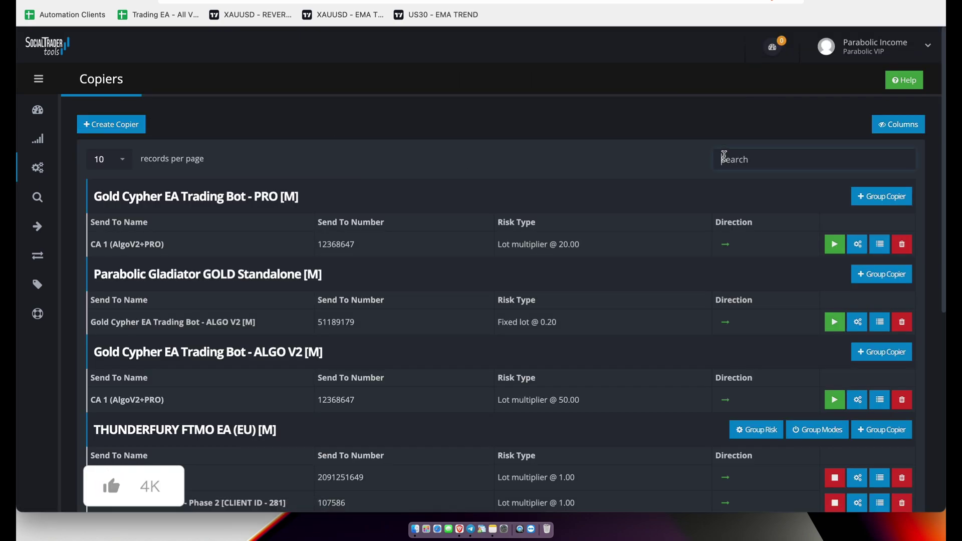
{"action": "left_click", "coordinate": [723, 159]}
{"action": "type", "text": "THE"}
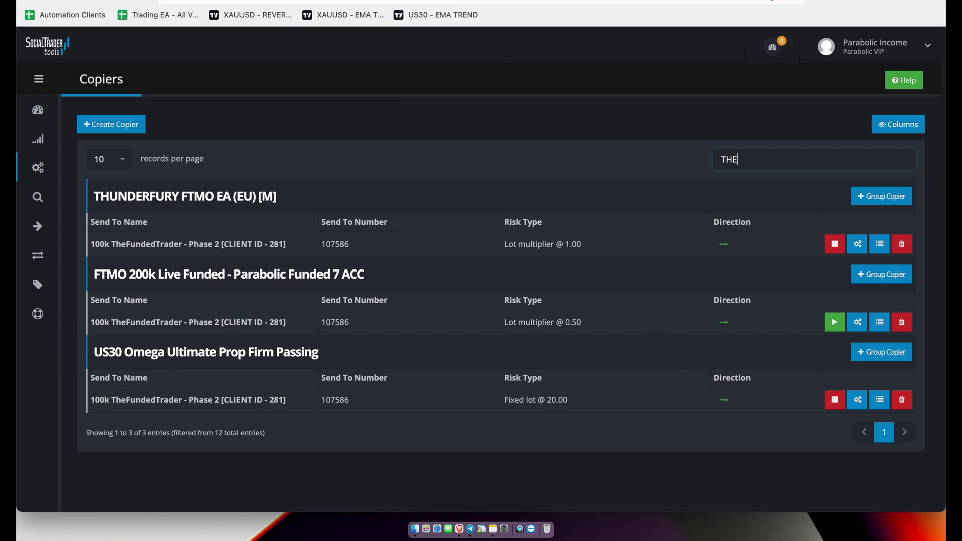
{"action": "key", "text": "ctrl+Tab"}
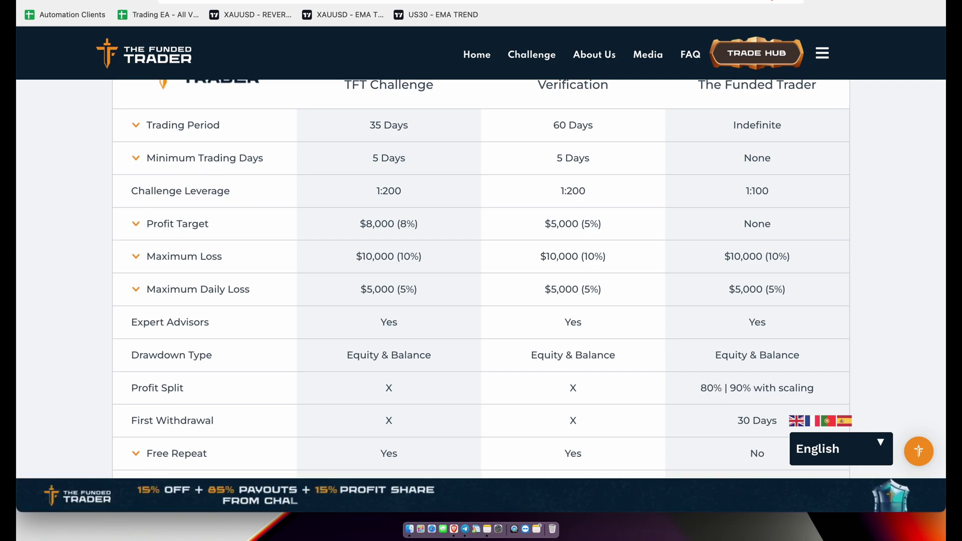
{"action": "scroll", "coordinate": [455, 215], "scroll_direction": "up", "scroll_amount": 3}
{"action": "scroll", "coordinate": [511, 215], "scroll_direction": "up", "scroll_amount": 10}
{"action": "scroll", "coordinate": [517, 217], "scroll_direction": "up", "scroll_amount": 10}
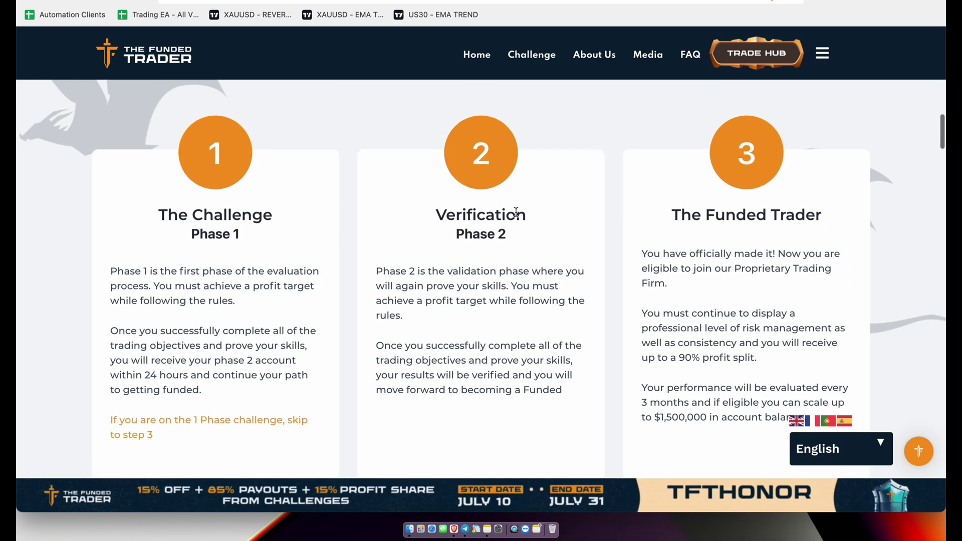
{"action": "scroll", "coordinate": [516, 217], "scroll_direction": "up", "scroll_amount": 1}
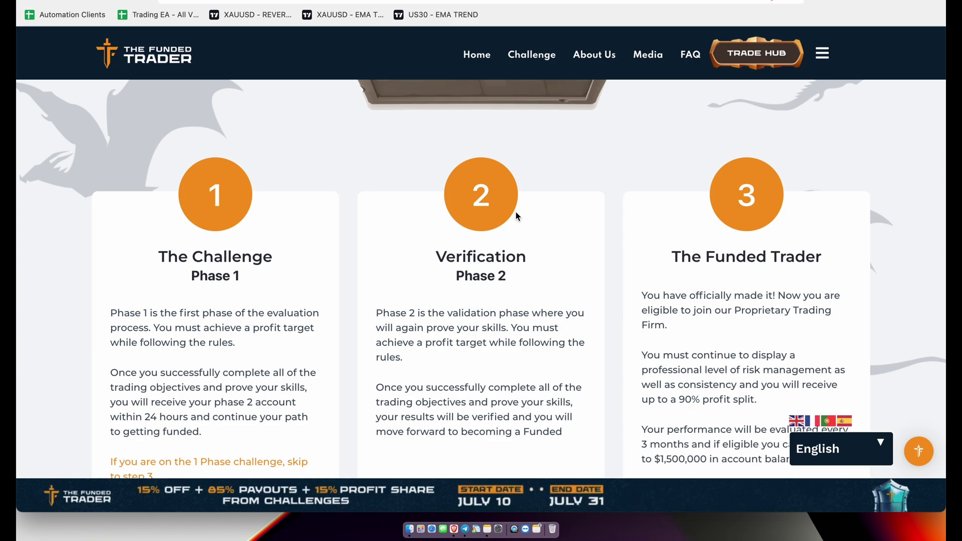
{"action": "scroll", "coordinate": [516, 217], "scroll_direction": "up", "scroll_amount": 5}
{"action": "scroll", "coordinate": [516, 216], "scroll_direction": "up", "scroll_amount": 3}
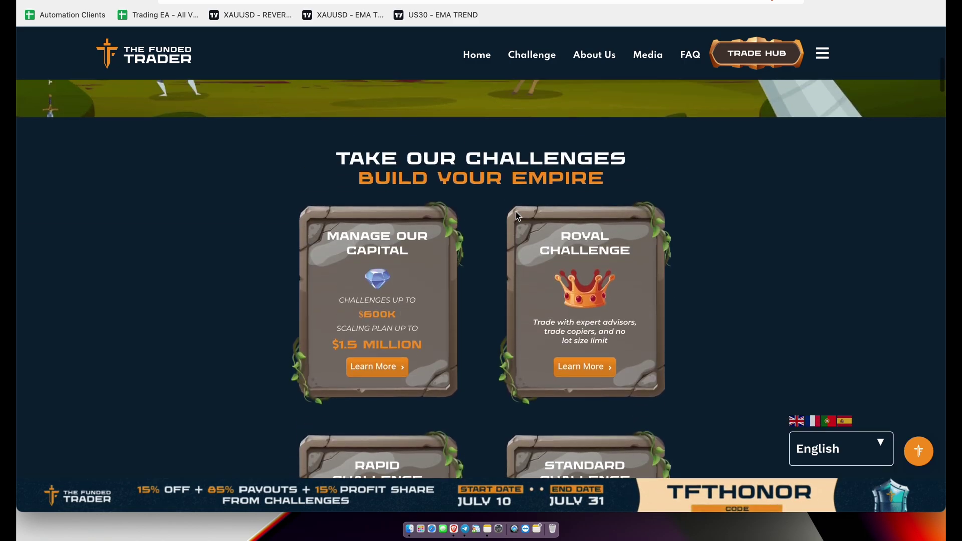
{"action": "scroll", "coordinate": [515, 217], "scroll_direction": "up", "scroll_amount": 5}
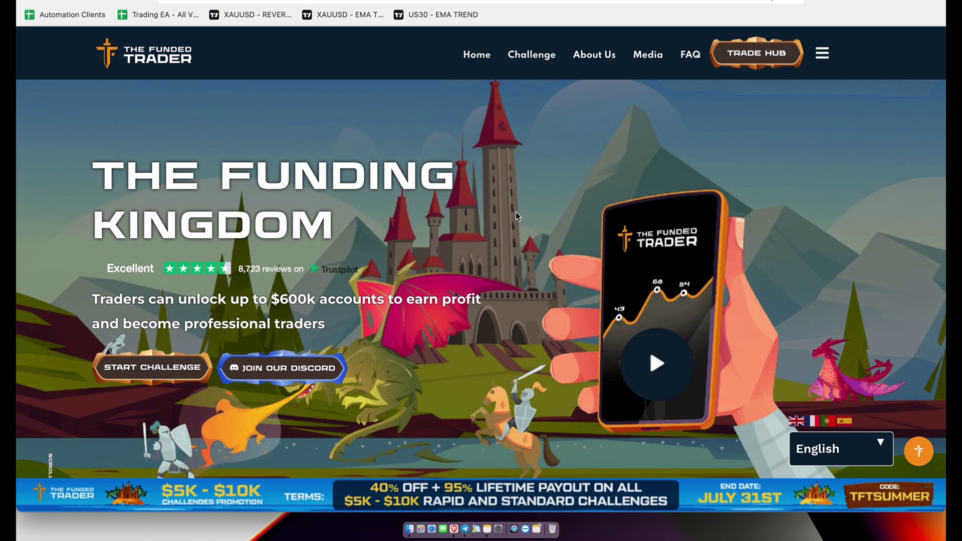
{"action": "scroll", "coordinate": [516, 216], "scroll_direction": "down", "scroll_amount": 10}
{"action": "scroll", "coordinate": [517, 235], "scroll_direction": "down", "scroll_amount": 3}
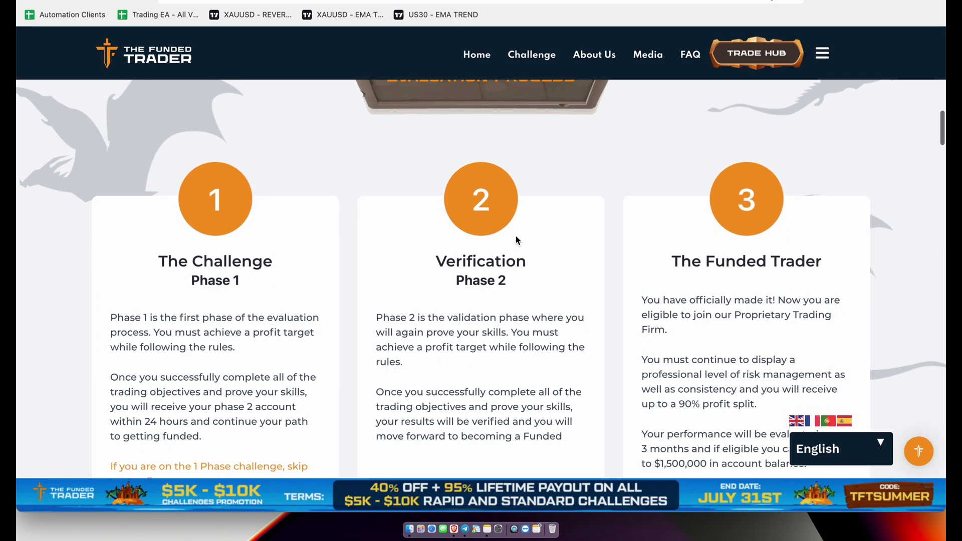
{"action": "scroll", "coordinate": [516, 240], "scroll_direction": "down", "scroll_amount": 2}
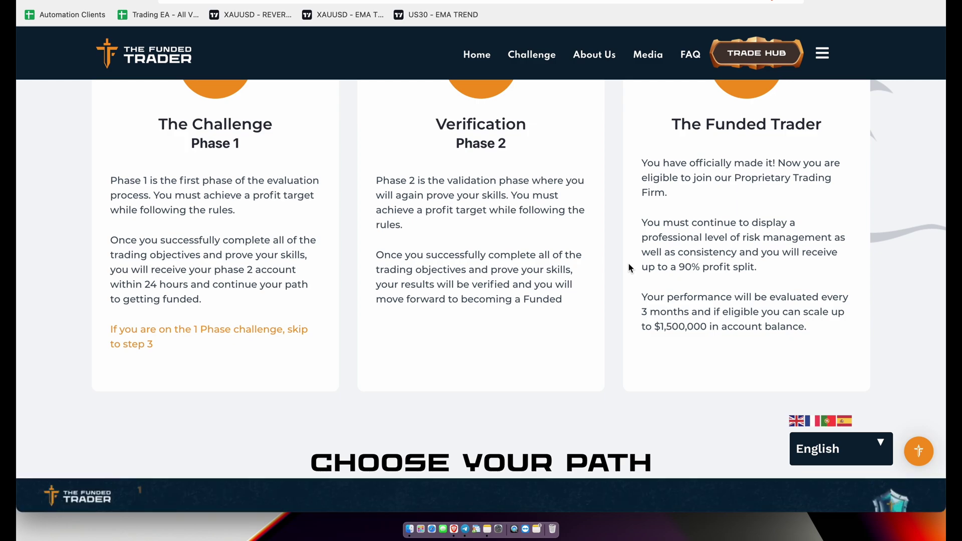
{"action": "scroll", "coordinate": [629, 268], "scroll_direction": "down", "scroll_amount": 2}
{"action": "scroll", "coordinate": [601, 251], "scroll_direction": "down", "scroll_amount": 1}
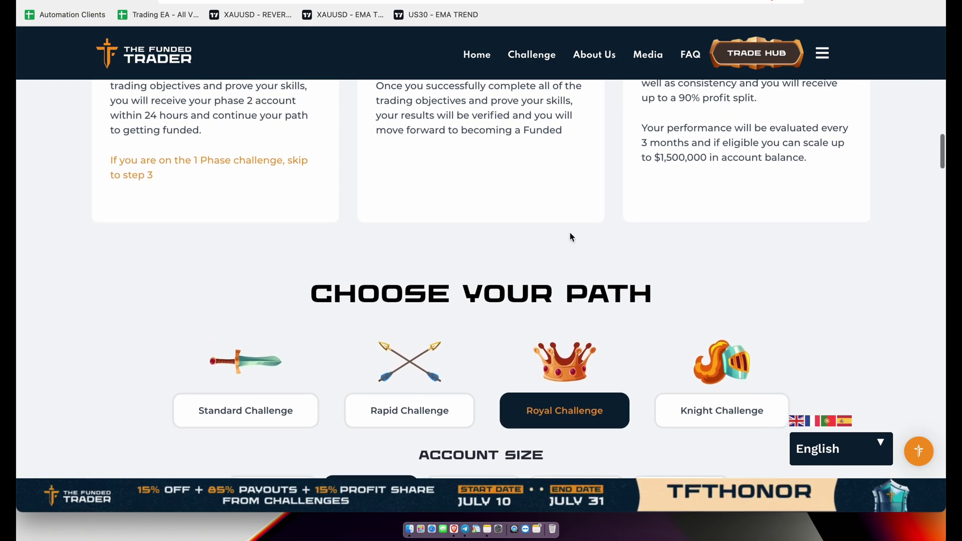
{"action": "scroll", "coordinate": [570, 237], "scroll_direction": "up", "scroll_amount": 1}
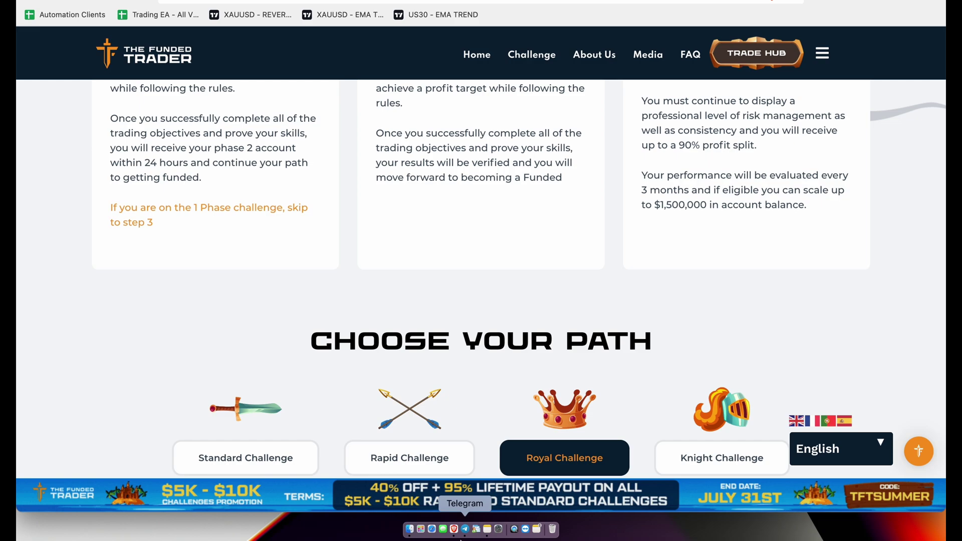
{"action": "left_click", "coordinate": [464, 529]}
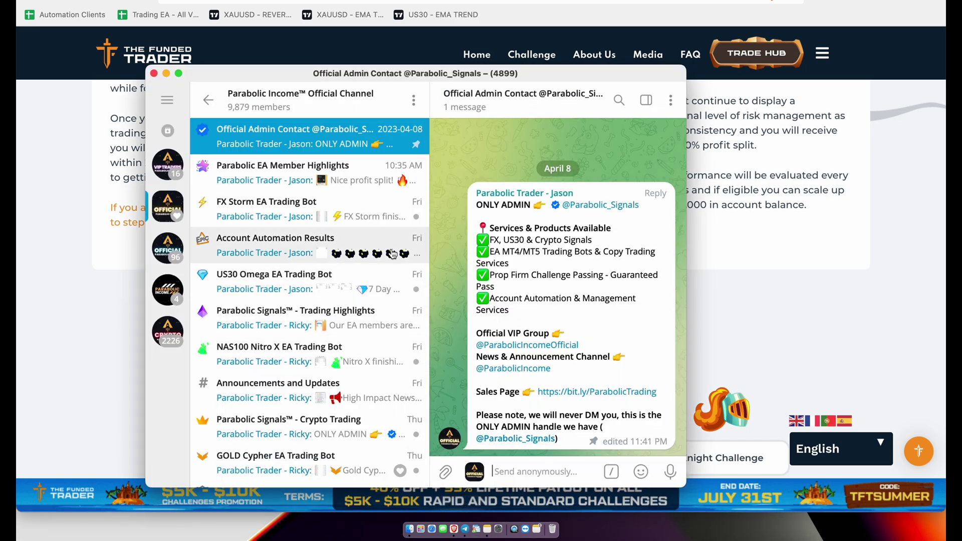
{"action": "scroll", "coordinate": [389, 253], "scroll_direction": "down", "scroll_amount": 1}
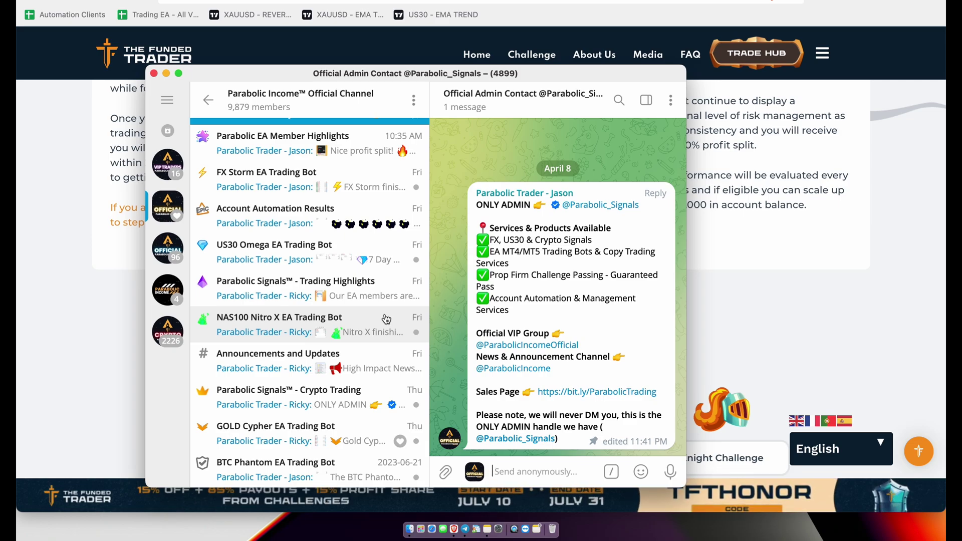
{"action": "key", "text": "super+h"}
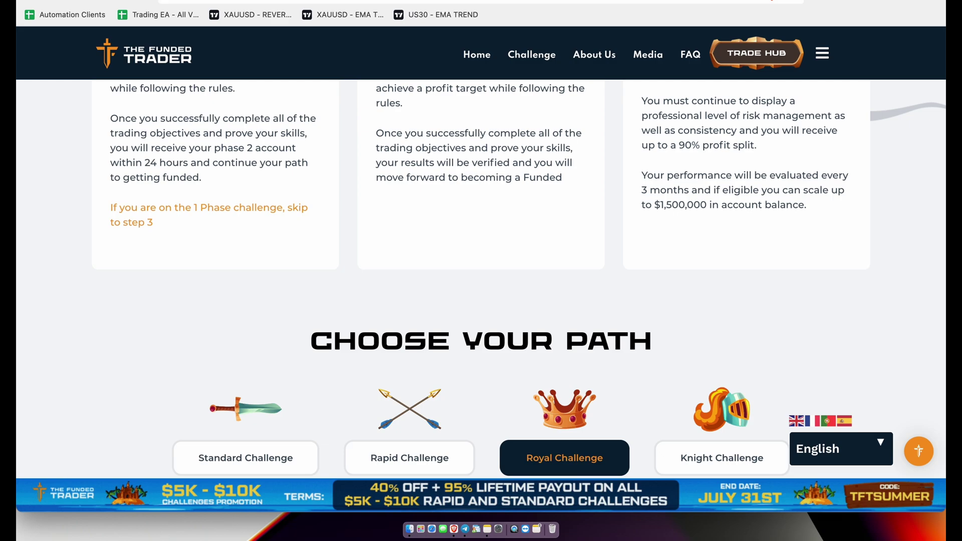
Switch to the TradingView US30 5-minute chart with moving averages and oscillators.
{"action": "key", "text": "ctrl+Tab"}
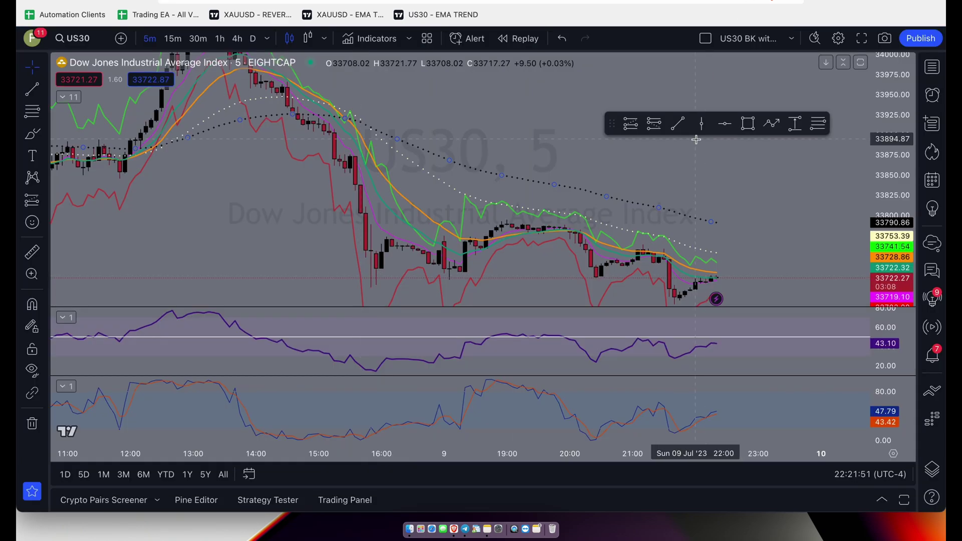